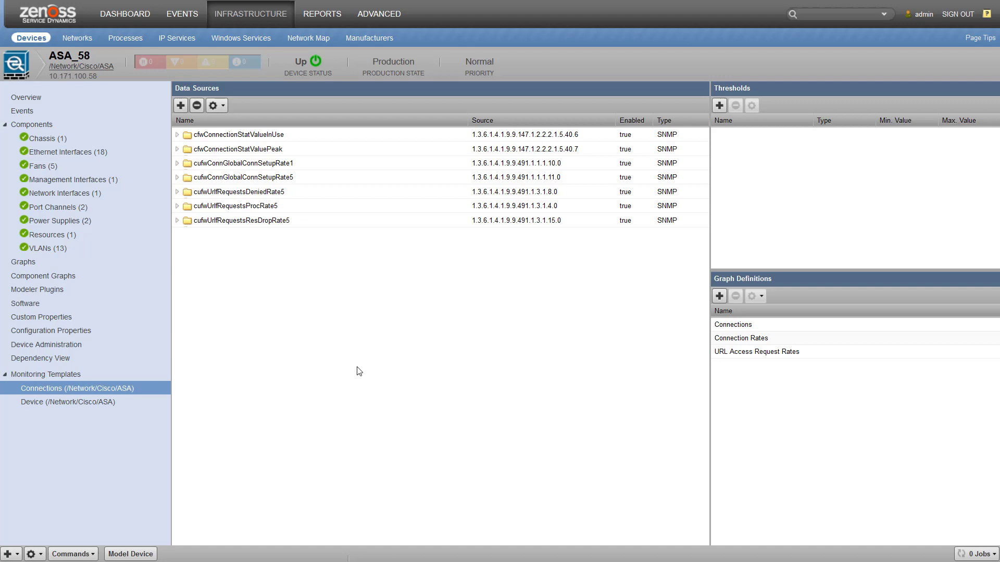
pyautogui.hotkey('alt', 'Tab')
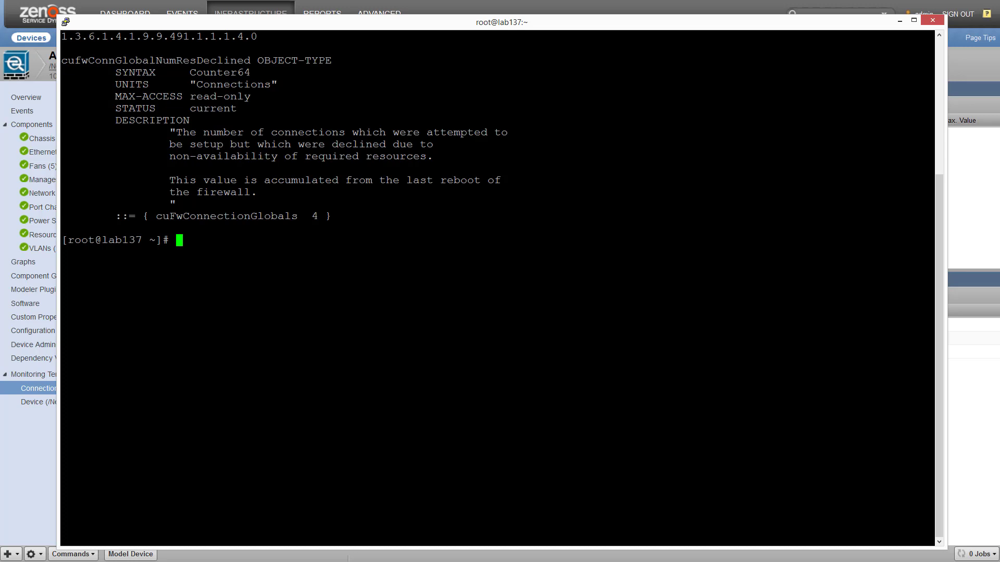
pyautogui.hotkey('alt', 'Tab')
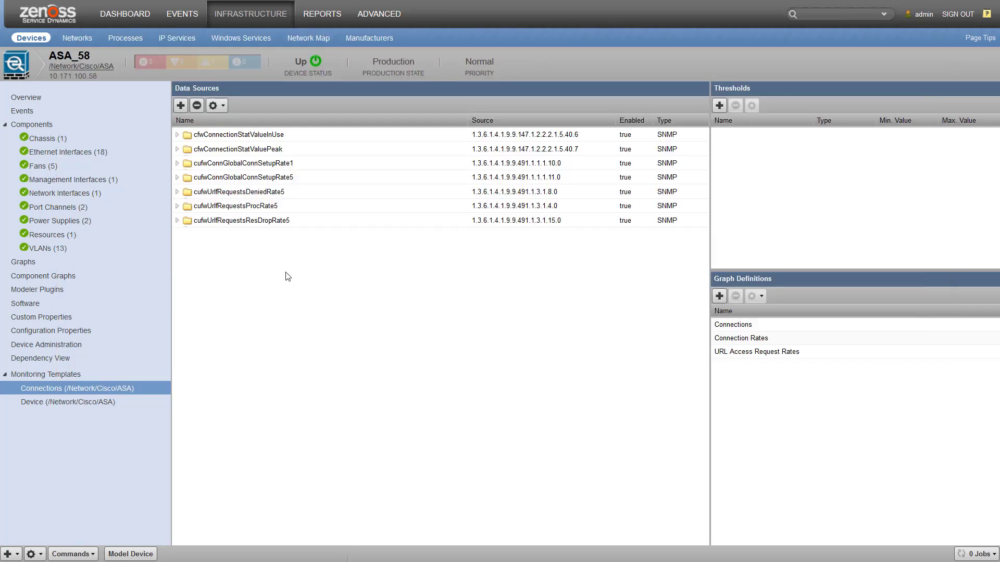
# Create an SNMP-type data source cufwConnGlobalNumResDeclined on ASA_58's Connections template.
pyautogui.click(181, 105)
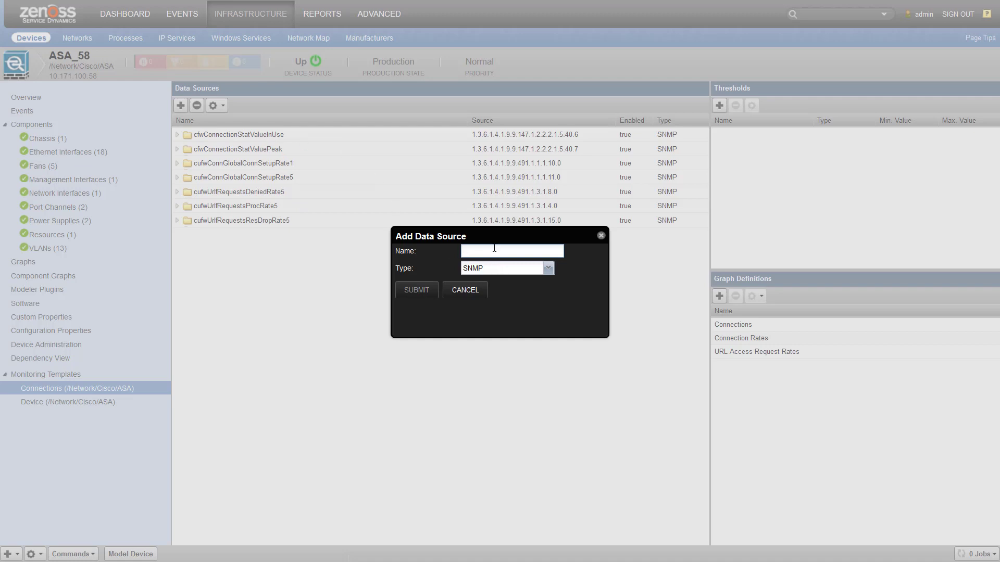
pyautogui.hotkey('ctrl', 'v')
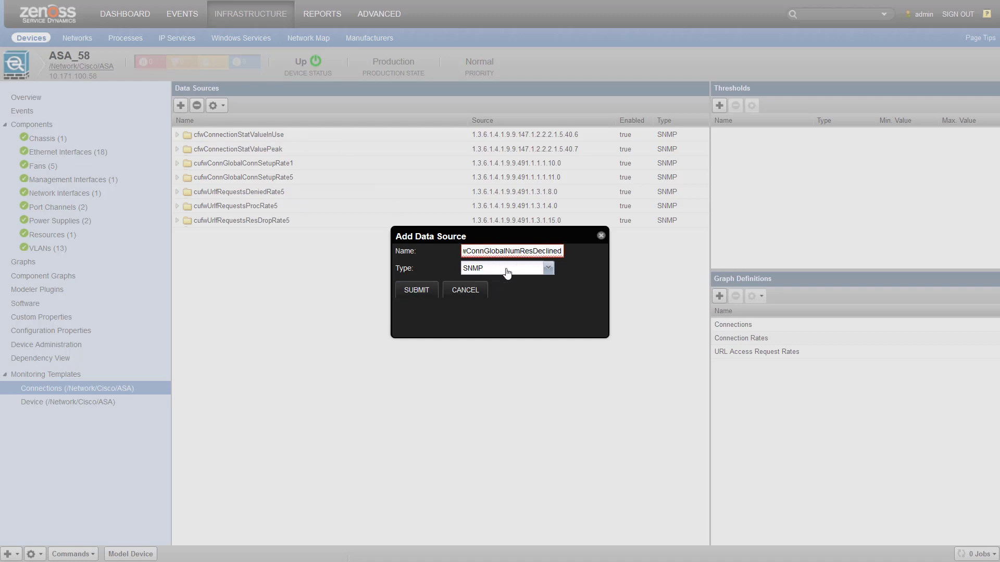
pyautogui.click(408, 292)
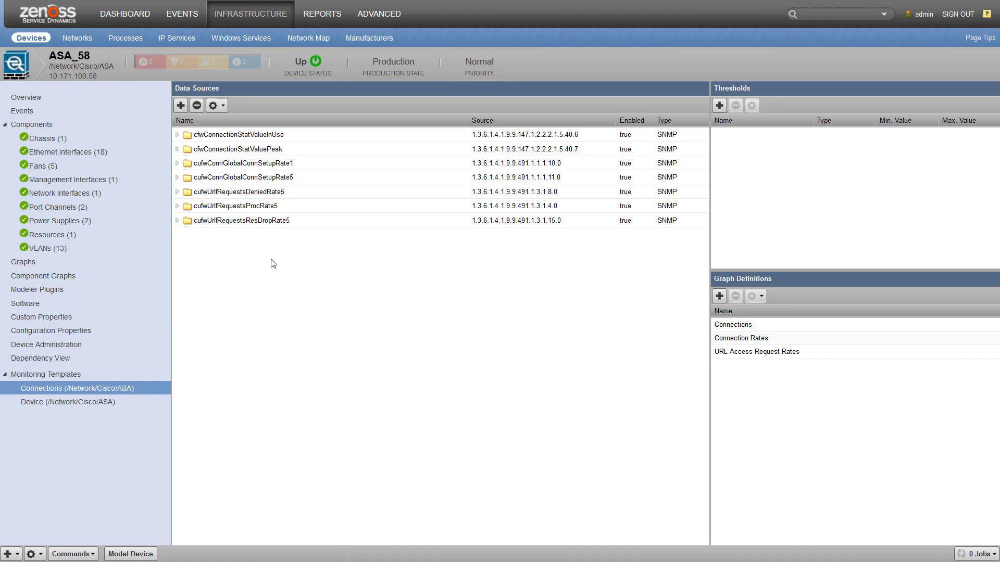
# Give data source cufwConnGlobalNumResDeclined the OID 1.3.6.1.4.1.9.9.491.1.1.1.4.0 and save it.
pyautogui.click(329, 192)
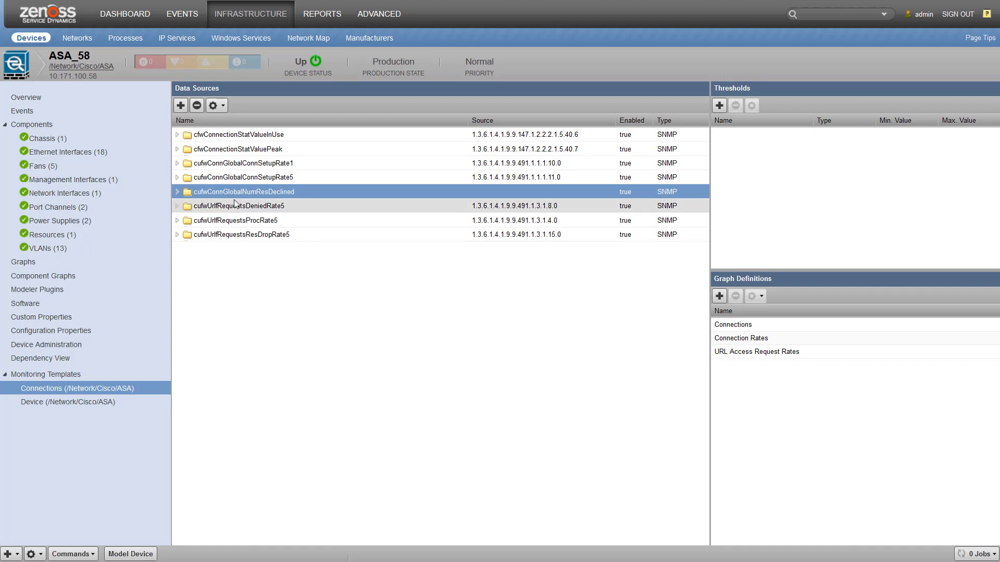
pyautogui.click(176, 192)
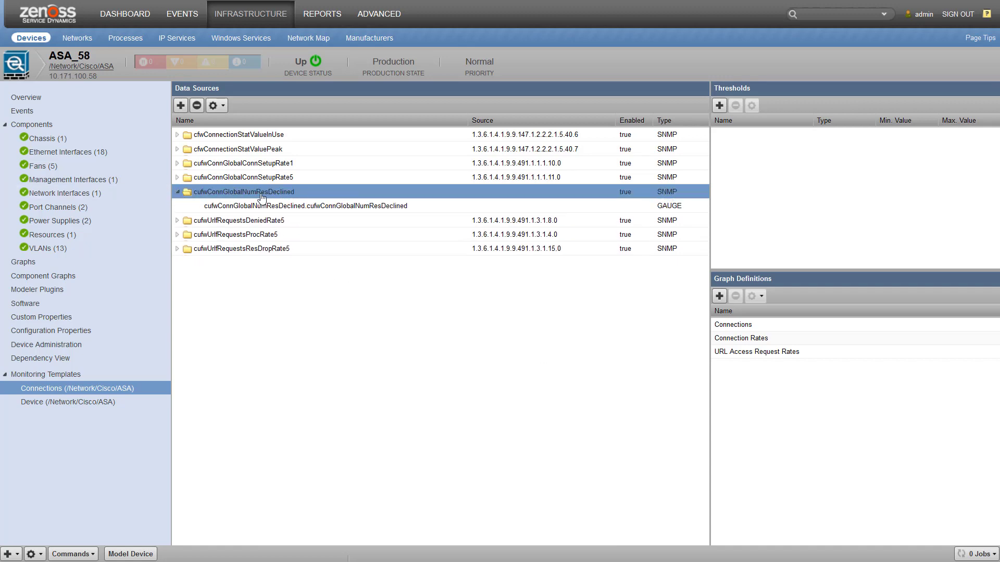
pyautogui.doubleClick(262, 197)
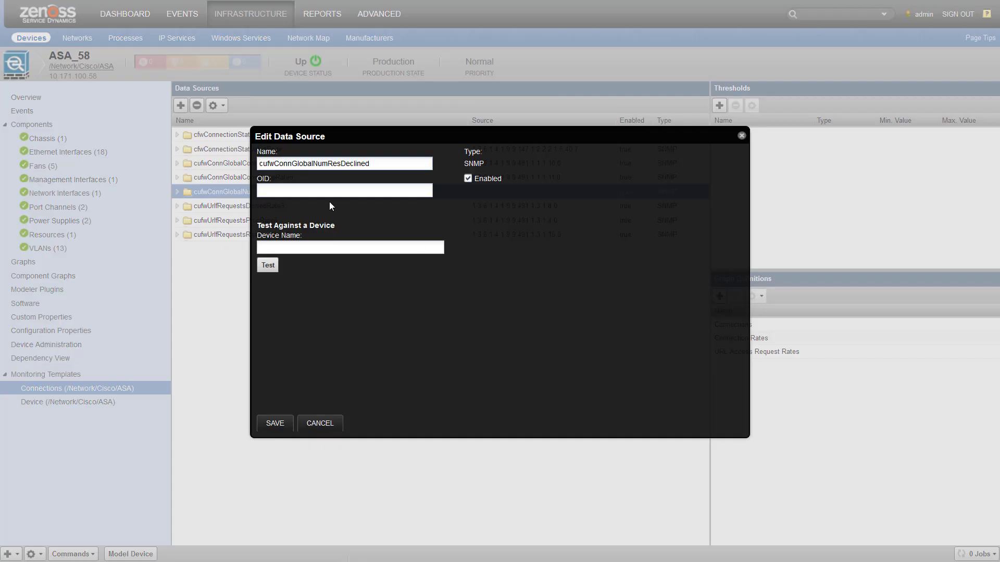
pyautogui.click(421, 191)
pyautogui.write('1.3.6.1.4.1.9.9.491.1.1.1.4.0')
pyautogui.click(273, 423)
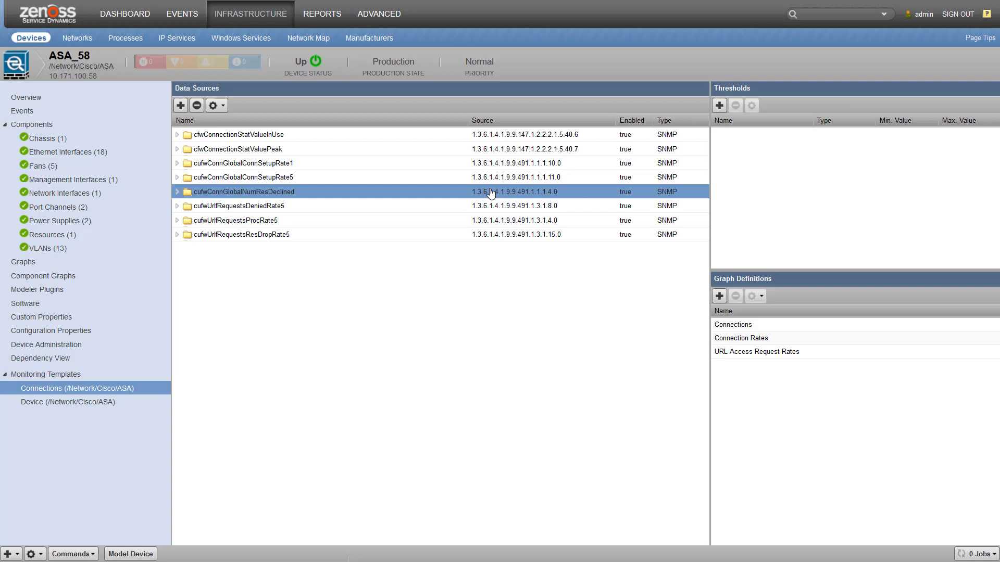
# Expand cufwConnGlobalNumResDeclined and select its data point cufwConnGlobalNumResDeclined.cufwConnGlobalNumResDeclined.
pyautogui.click(177, 192)
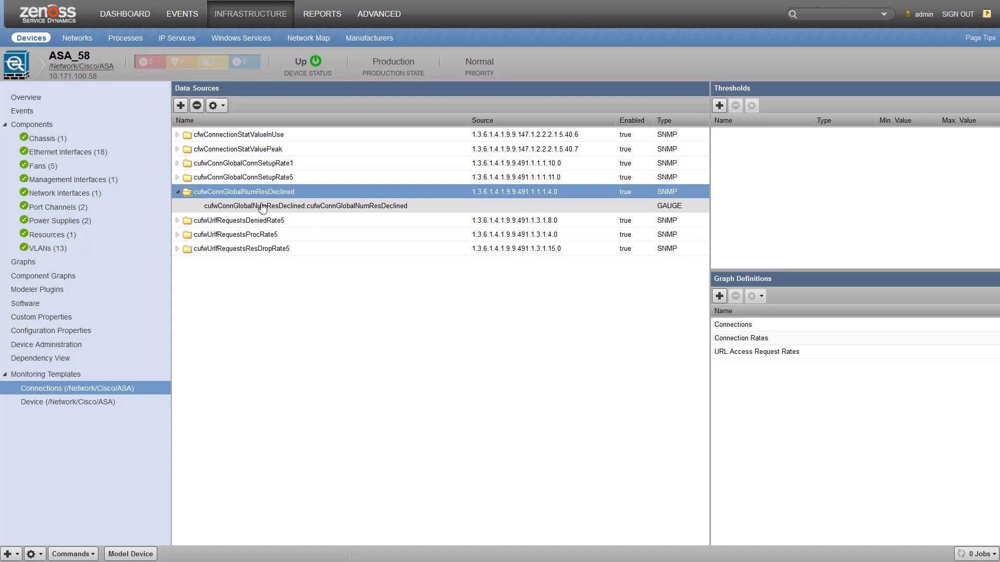
pyautogui.click(262, 207)
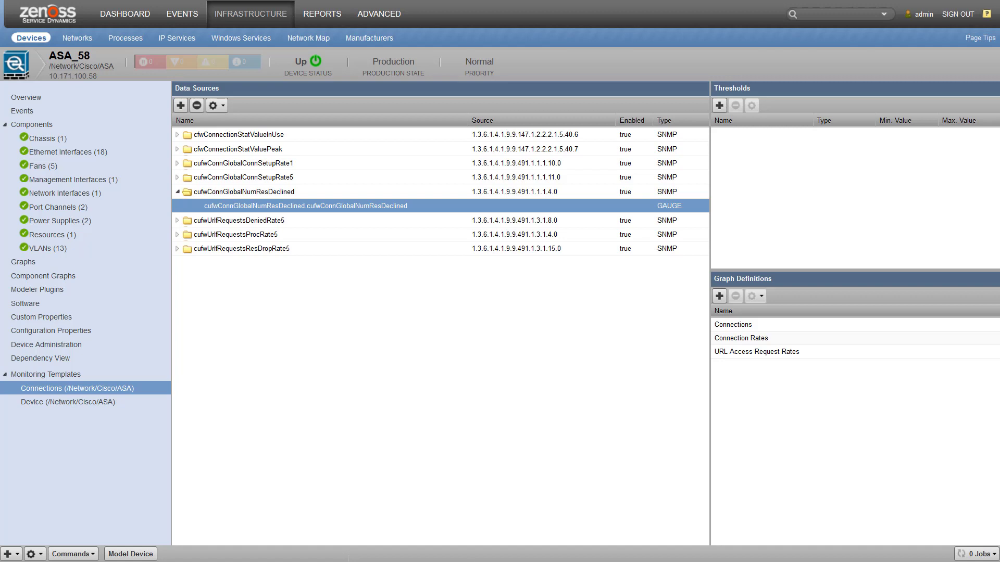
# Set the RRD type of data point cufwConnGlobalNumResDeclined.cufwConnGlobalNumResDeclined to COUNTER and save.
pyautogui.doubleClick(348, 208)
pyautogui.click(323, 228)
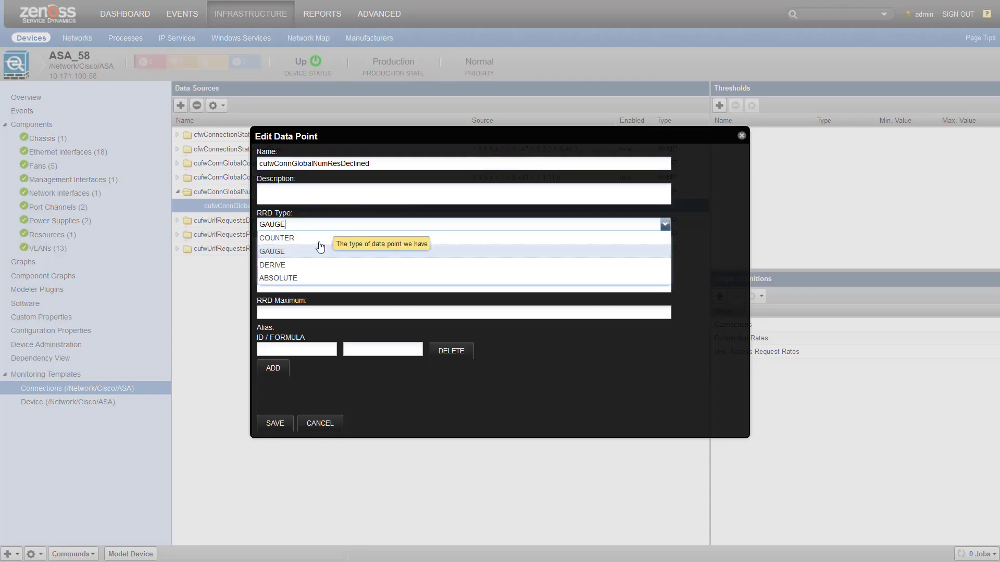
pyautogui.click(319, 240)
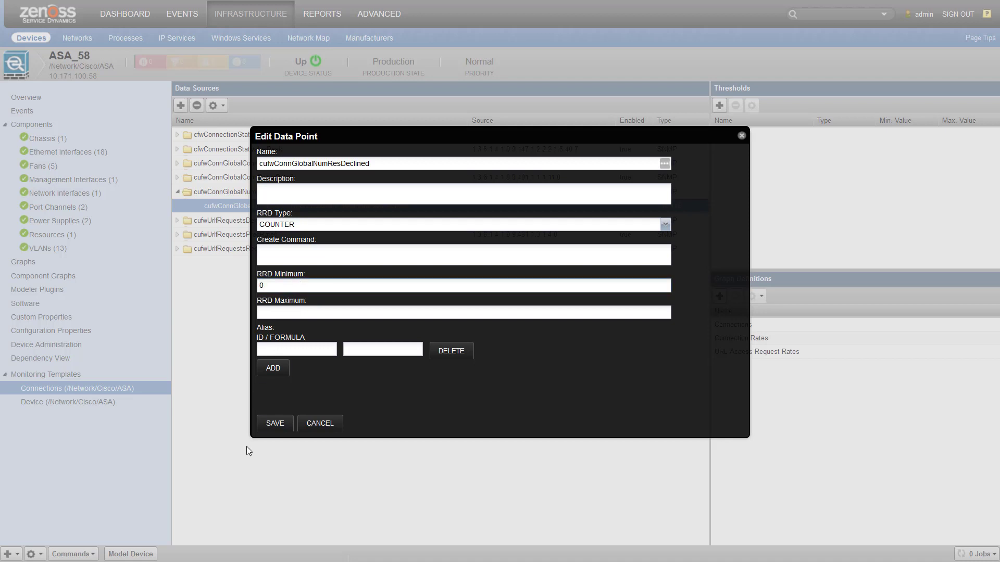
pyautogui.click(271, 429)
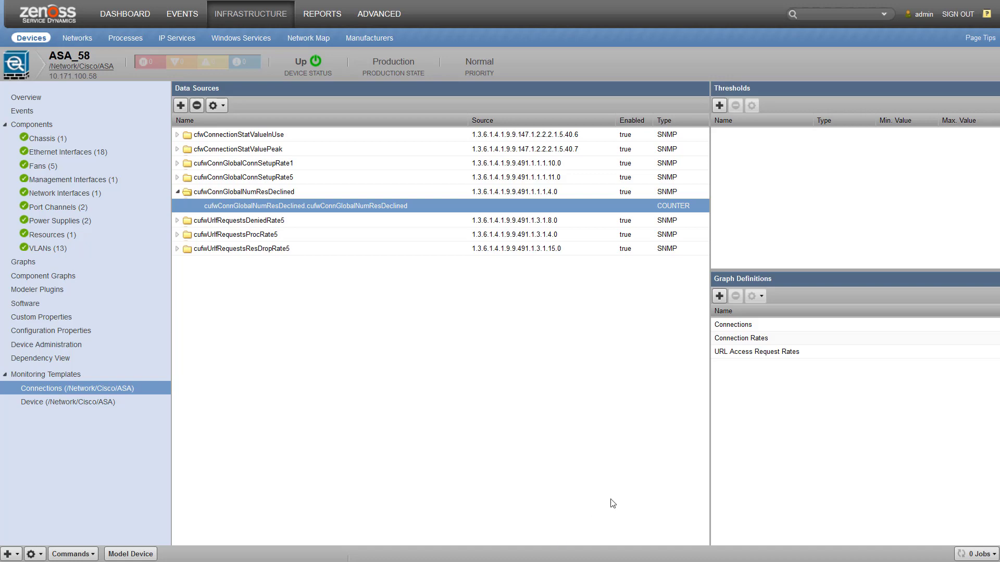
# Add a graph definition named 'Global Connections Denied' under Graph Definitions.
pyautogui.click(719, 297)
pyautogui.write('Glo')
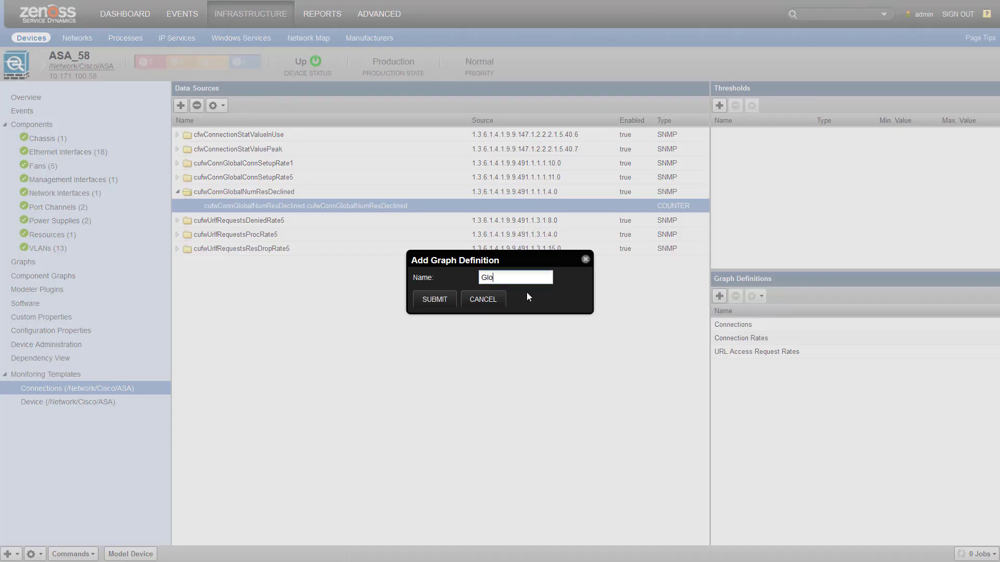
pyautogui.write('bal Connections Denid')
pyautogui.click(436, 300)
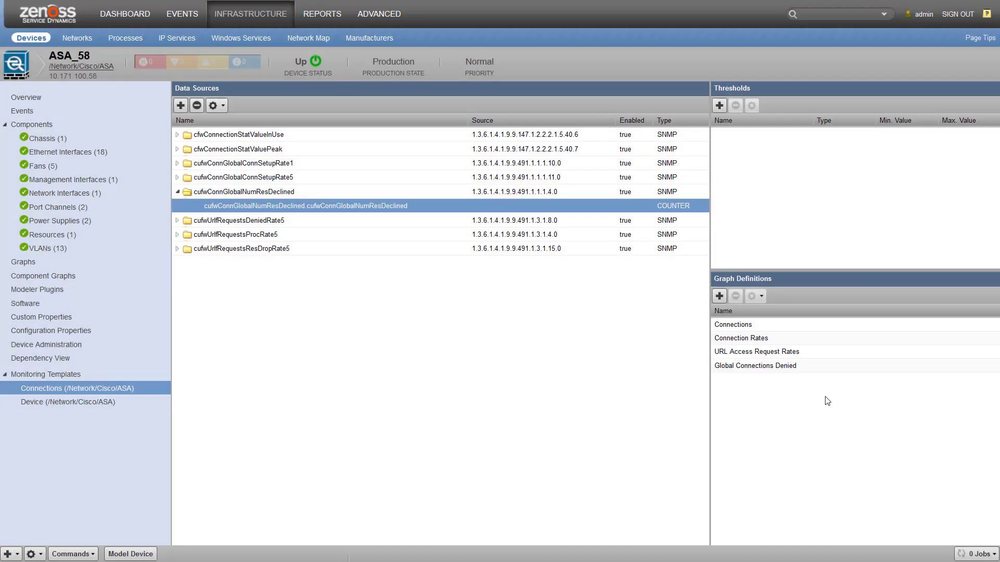
# Add cufwConnGlobalNumResDeclined as a data-point graph point on Global Connections Denied and save.
pyautogui.click(789, 363)
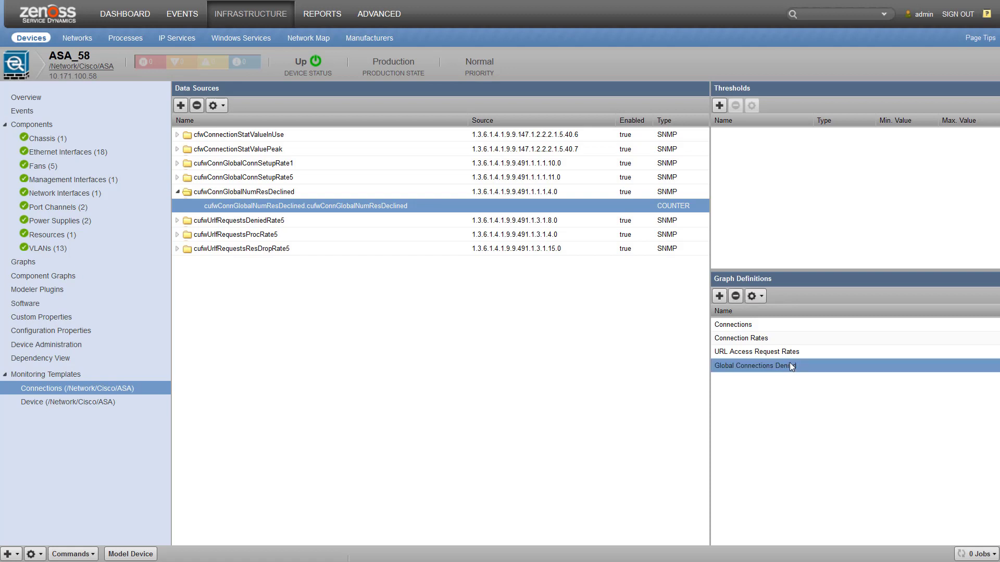
pyautogui.click(776, 314)
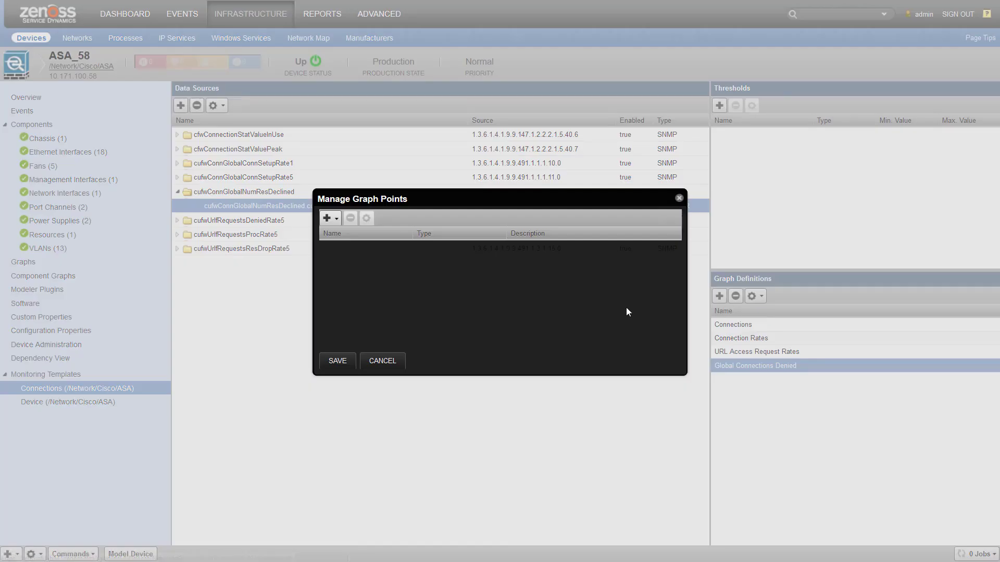
pyautogui.click(333, 219)
pyautogui.click(351, 237)
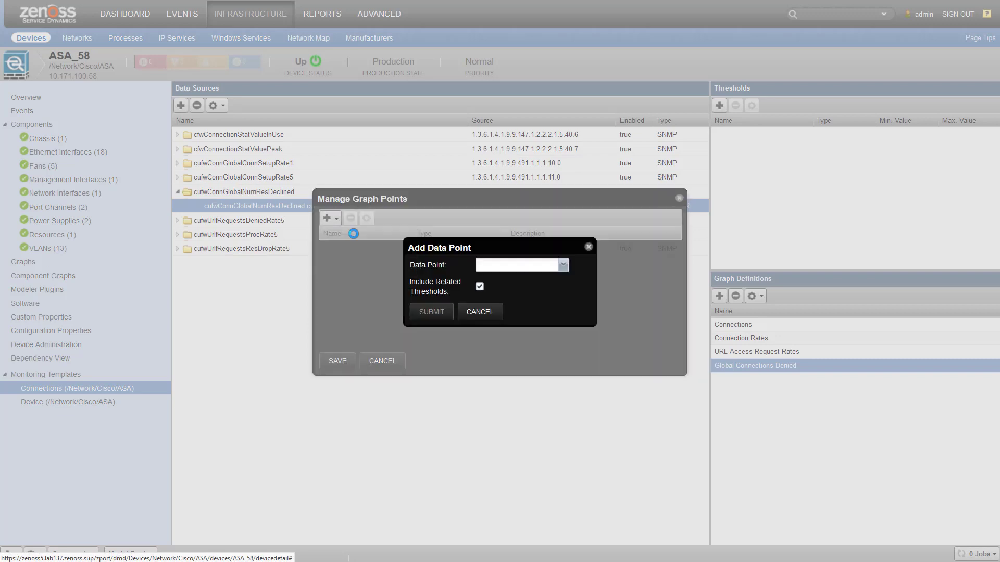
pyautogui.click(563, 265)
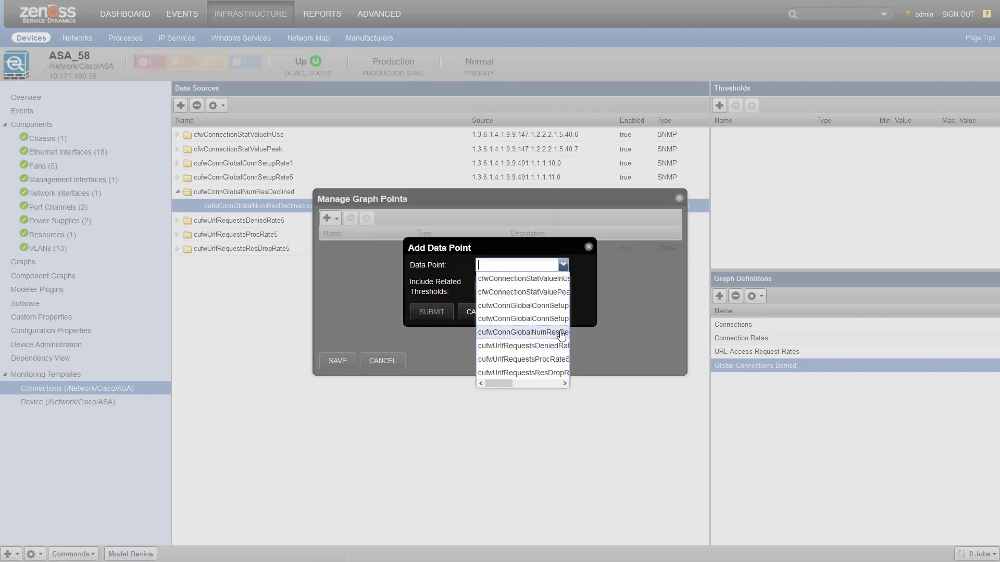
pyautogui.click(497, 317)
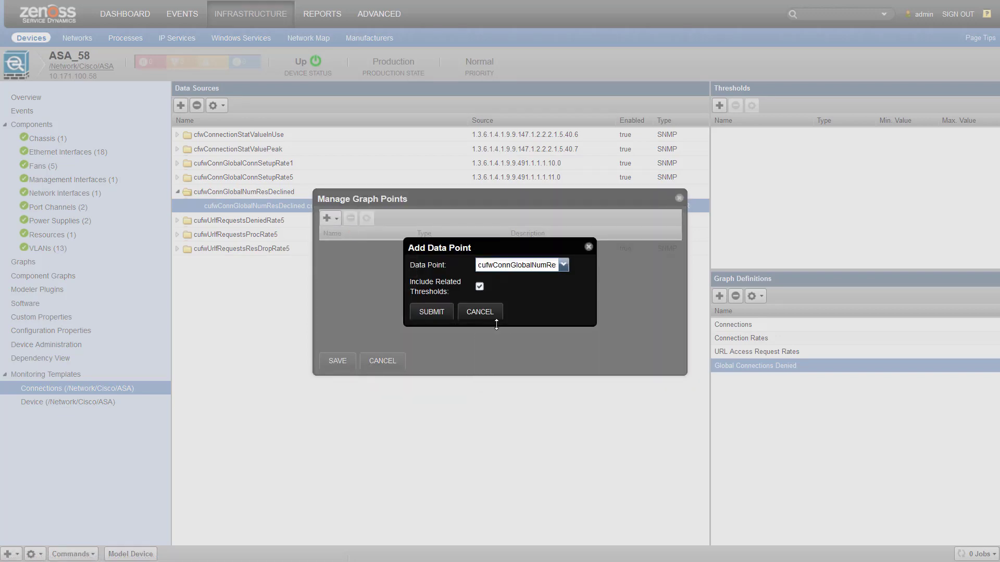
pyautogui.click(430, 312)
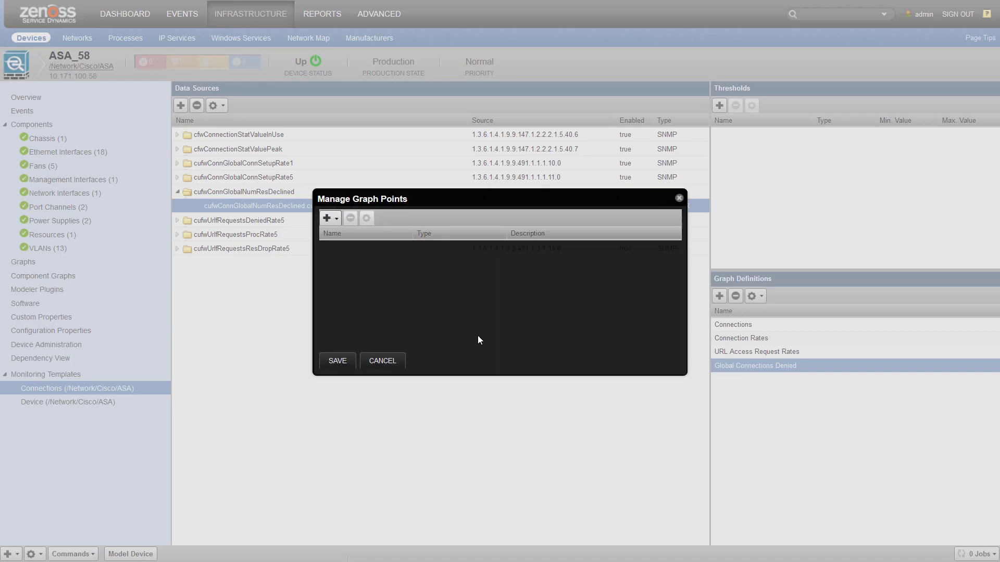
pyautogui.click(337, 362)
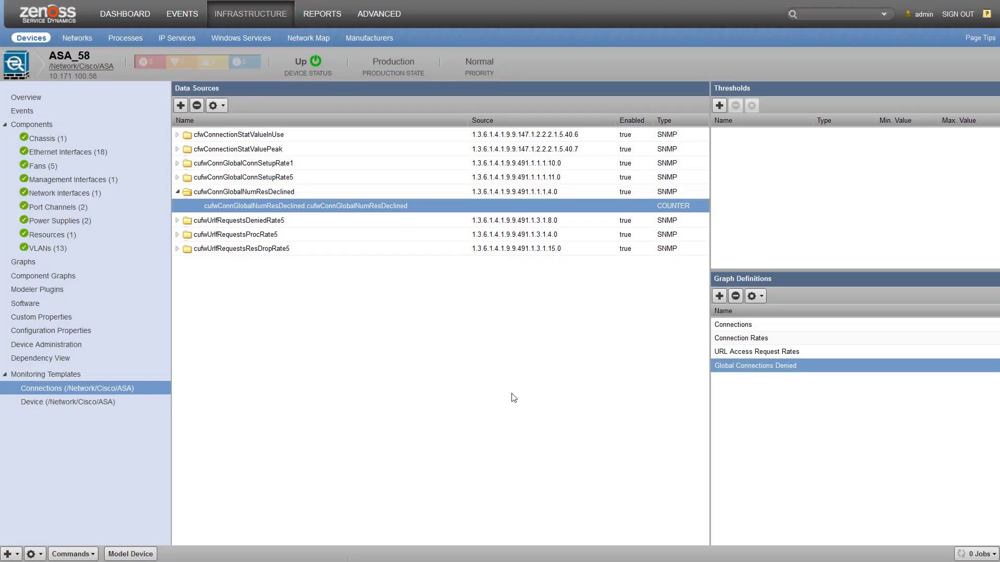
# Open ASA_58's Graphs page to view the Global Connections Denied graph.
pyautogui.click(32, 261)
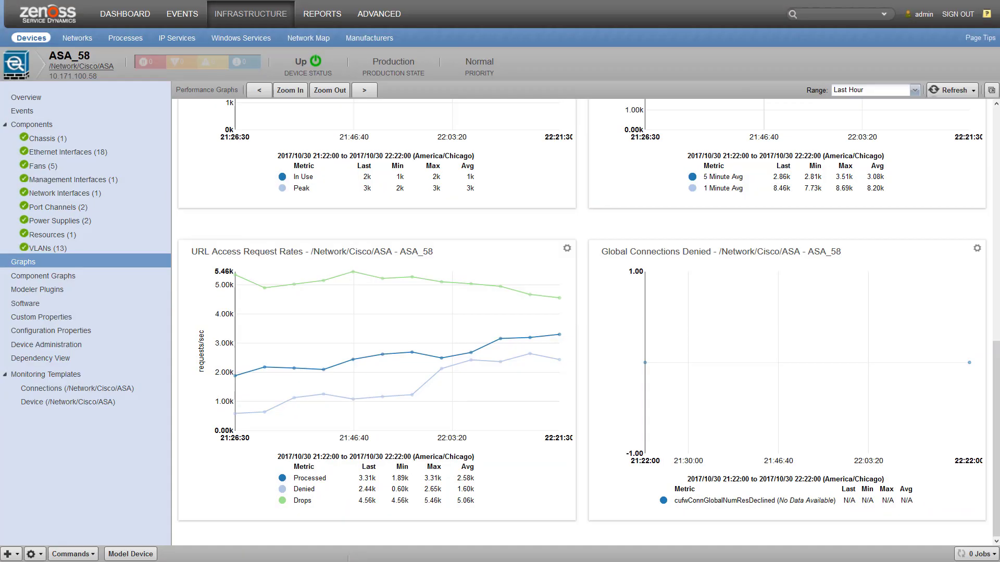